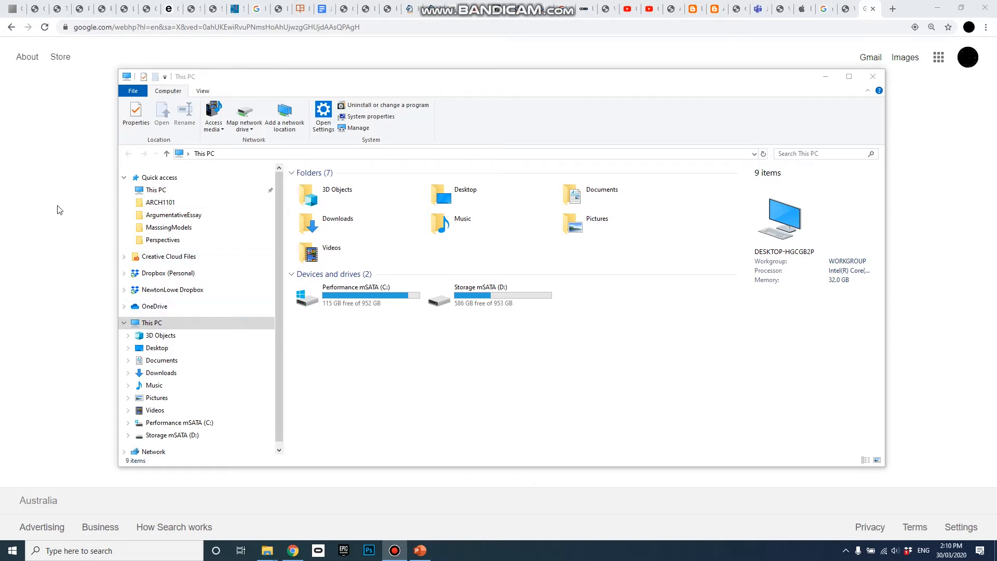
# Bring the Chrome window with the Google home page in front of File Explorer.
pyautogui.click(63, 191)
# Run the recent Google search 'unsw it vpn' from the search box dropdown.
pyautogui.click(360, 254)
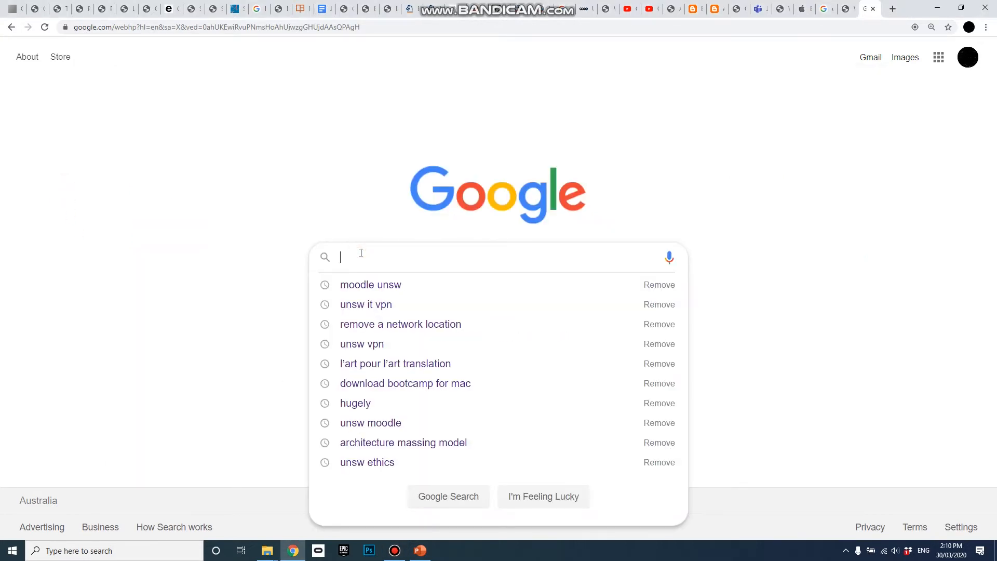
pyautogui.click(402, 305)
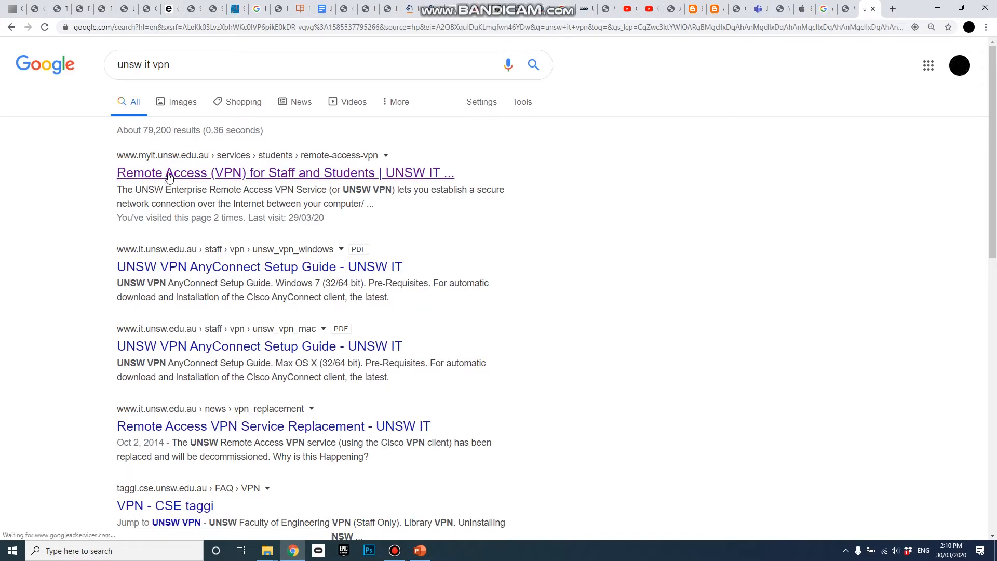
# Open 'Remote Access (VPN) for Staff and Students' and expand its Windows 10 installation section.
pyautogui.click(332, 175)
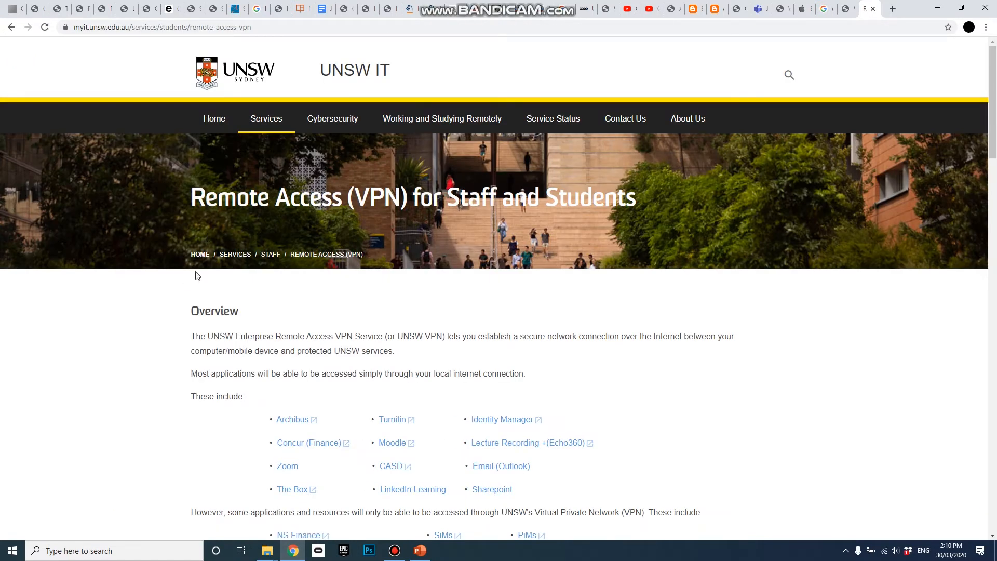
pyautogui.scroll(-2, 205, 385)
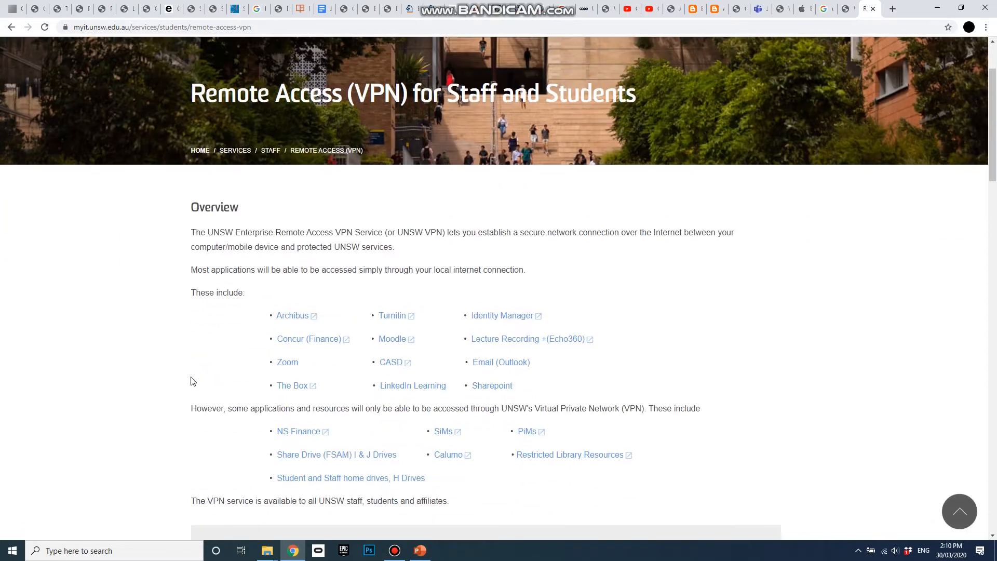
pyautogui.scroll(-3, 192, 362)
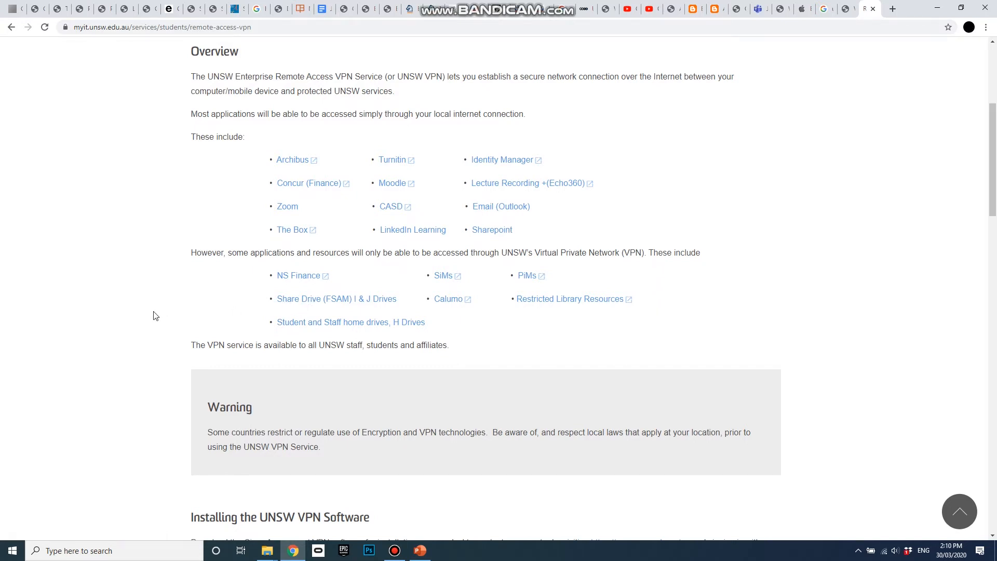
pyautogui.scroll(-2, 153, 316)
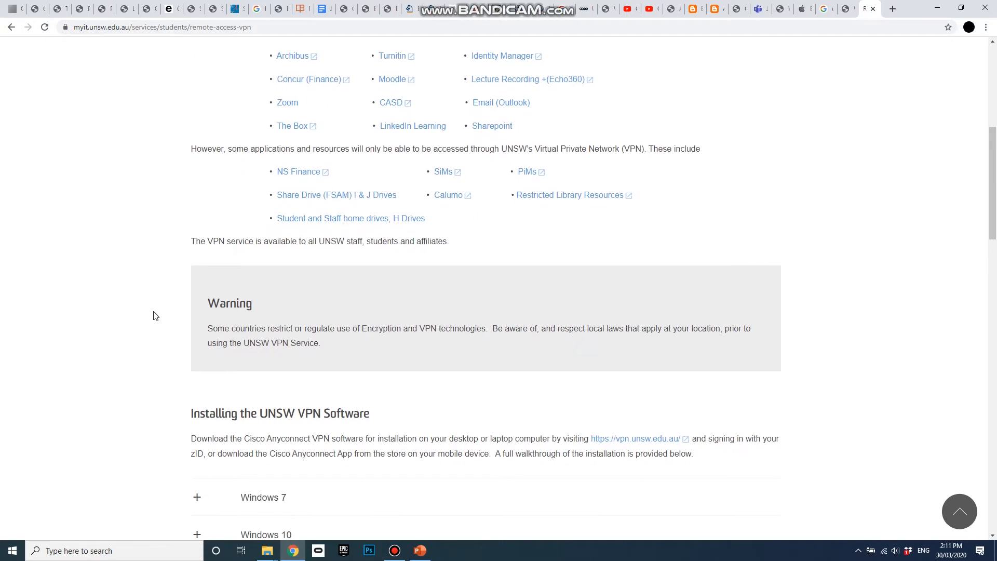
pyautogui.scroll(-5, 153, 315)
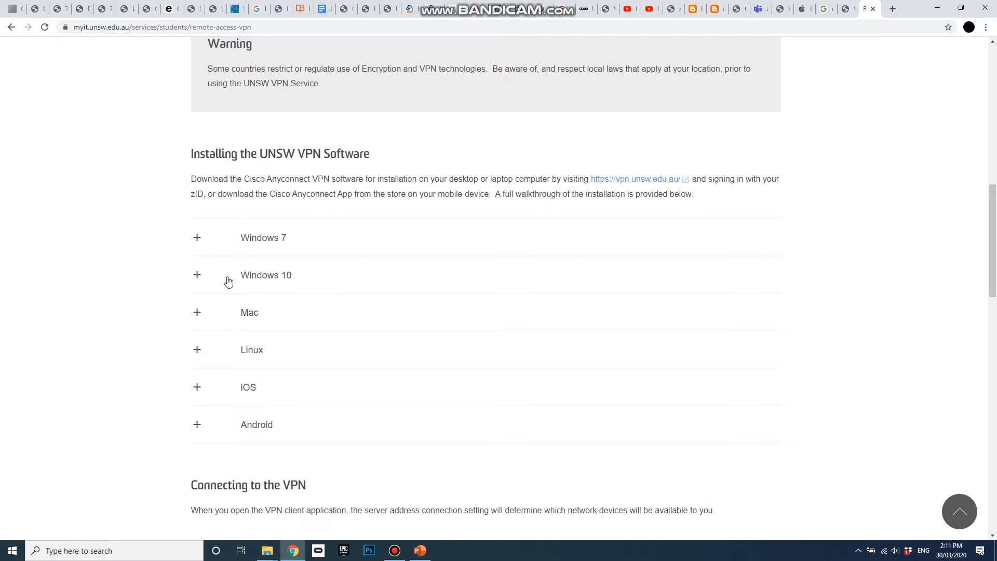
pyautogui.click(196, 276)
# Scroll through Windows 10 AnyConnect Steps 1–15, then minimise Chrome.
pyautogui.scroll(-2, 134, 287)
pyautogui.scroll(-2, 349, 194)
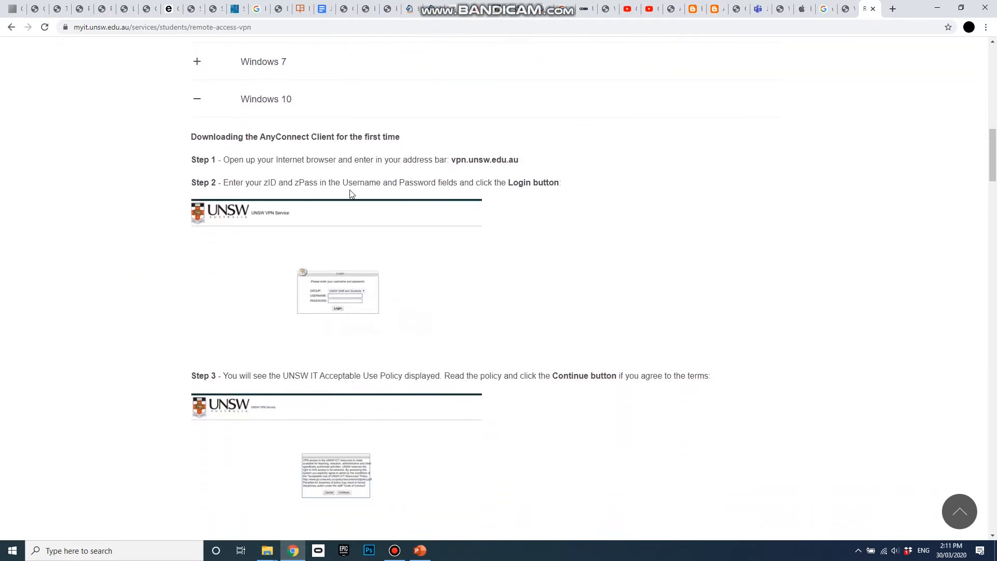
pyautogui.scroll(-2, 503, 396)
pyautogui.scroll(-19, 503, 396)
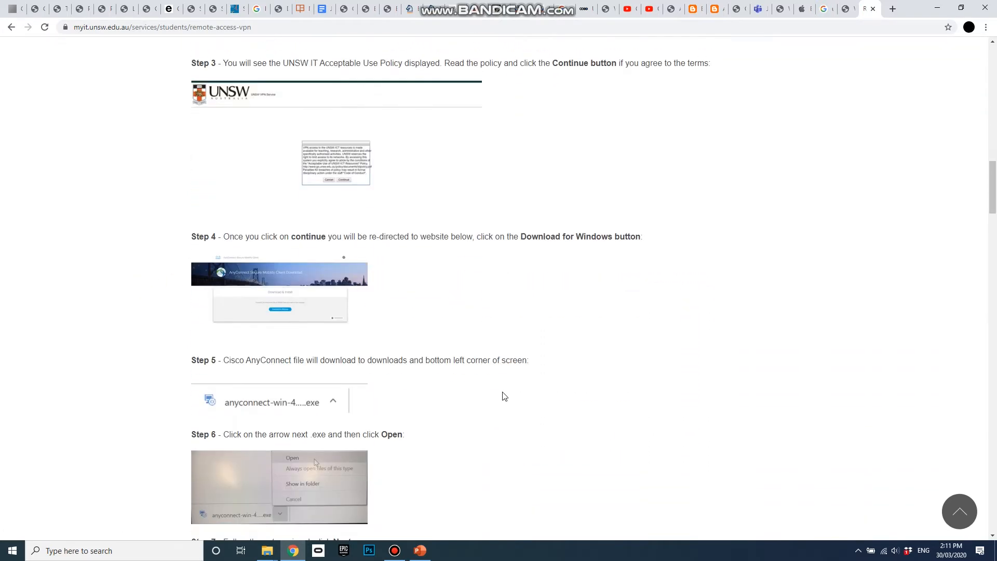
pyautogui.scroll(-14, 503, 396)
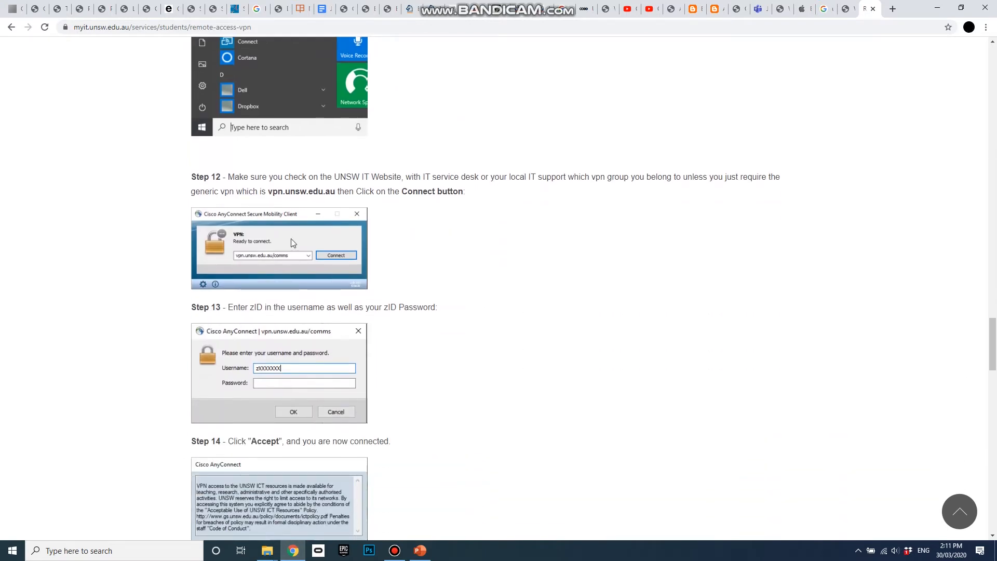
pyautogui.scroll(-3, 496, 384)
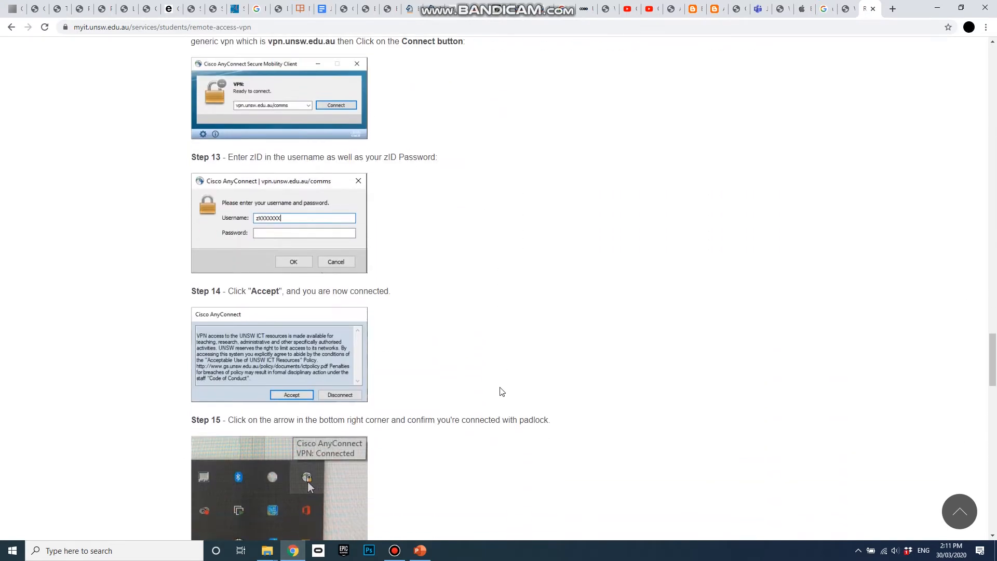
pyautogui.scroll(-3, 471, 380)
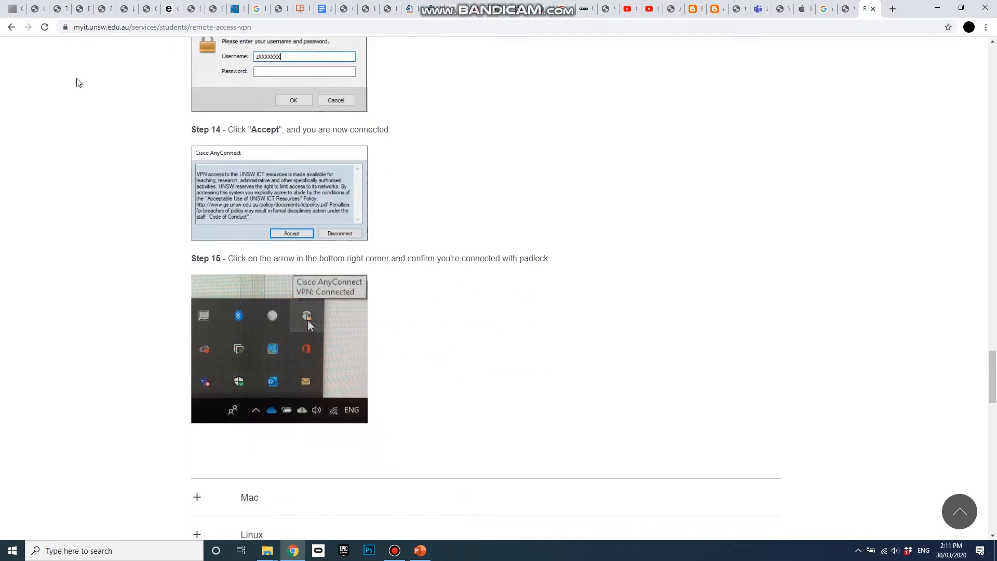
pyautogui.click(936, 8)
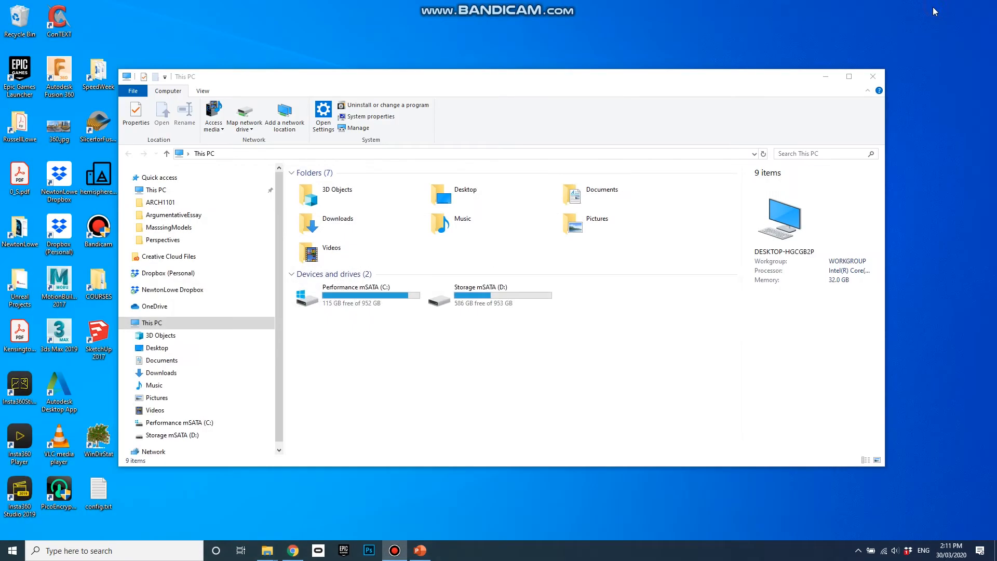
# Disconnect AnyConnect from vpn.unsw.edu.au using the tray icon and close its client window.
pyautogui.click(858, 551)
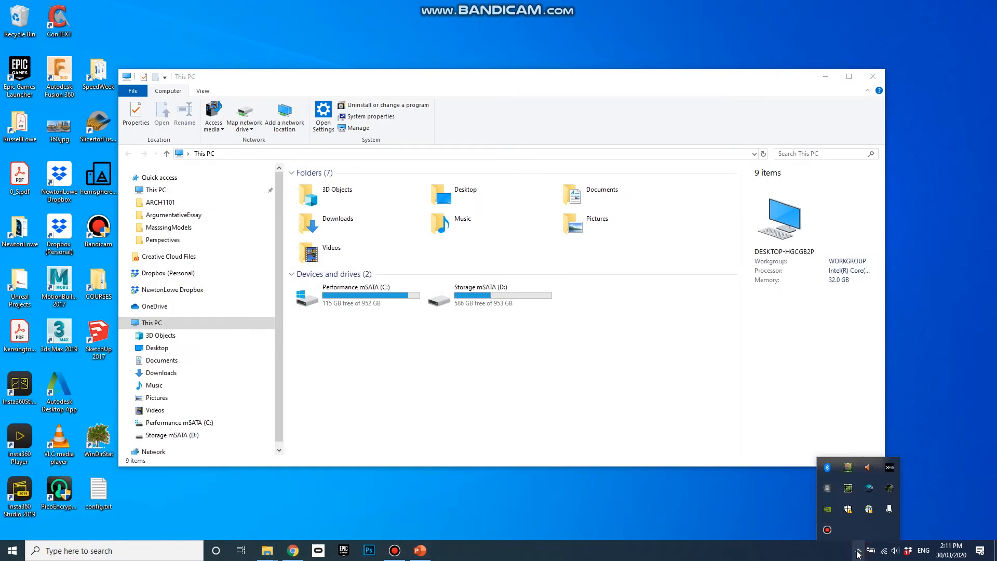
pyautogui.click(869, 510)
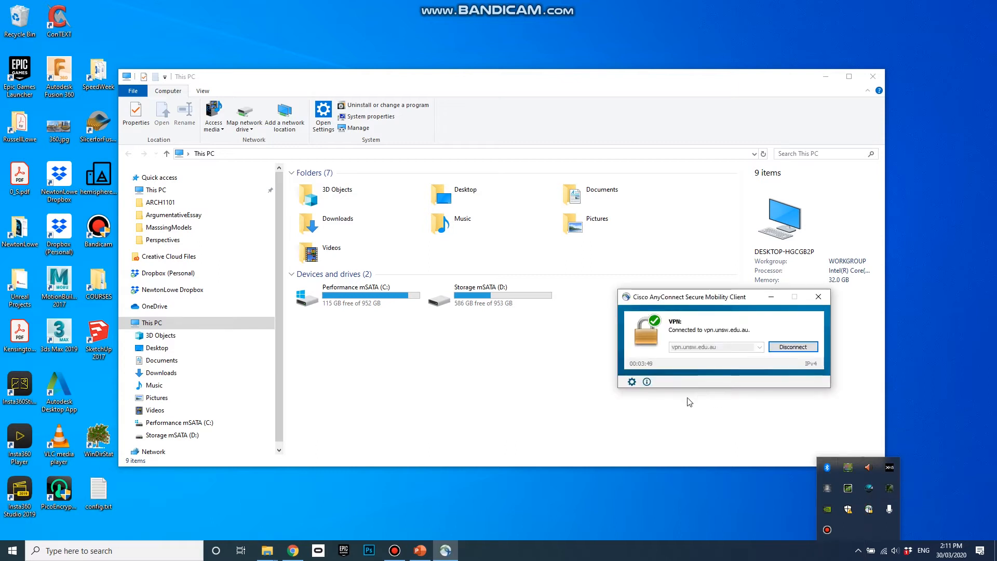
pyautogui.click(792, 347)
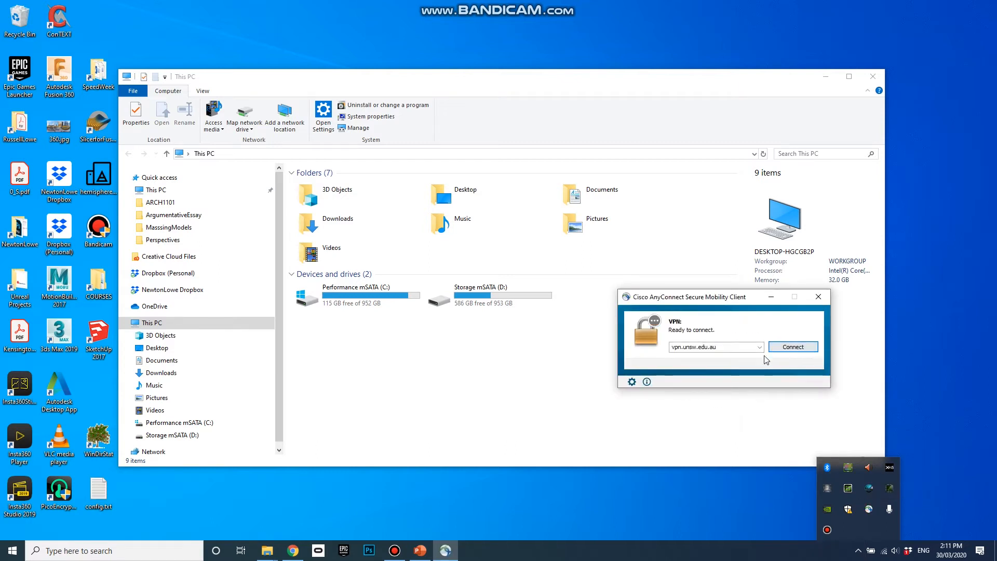
pyautogui.click(819, 296)
pyautogui.click(858, 551)
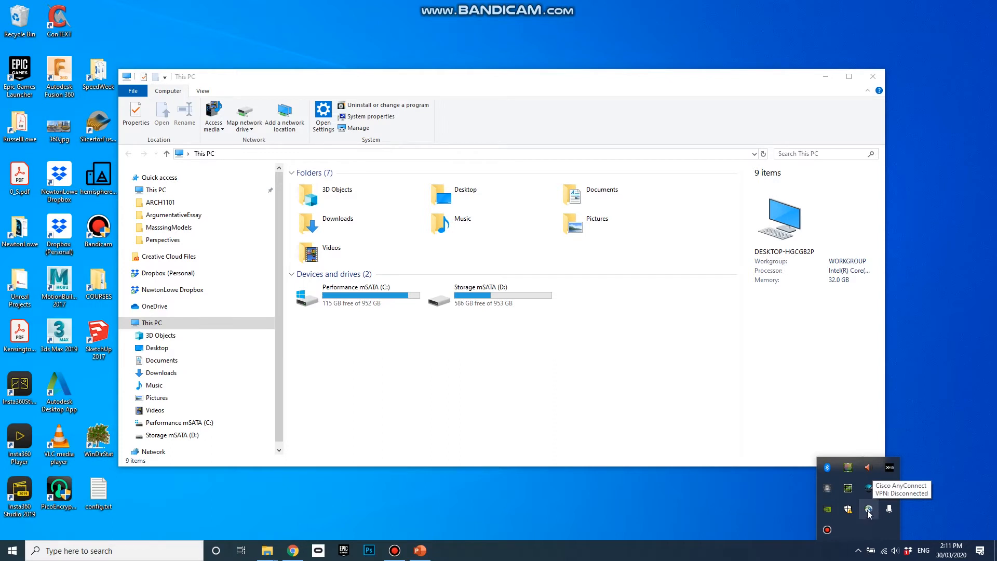
# Reconnect AnyConnect to vpn.unsw.edu.au, entering the account password and accepting the UNSW usage banner.
pyautogui.click(868, 511)
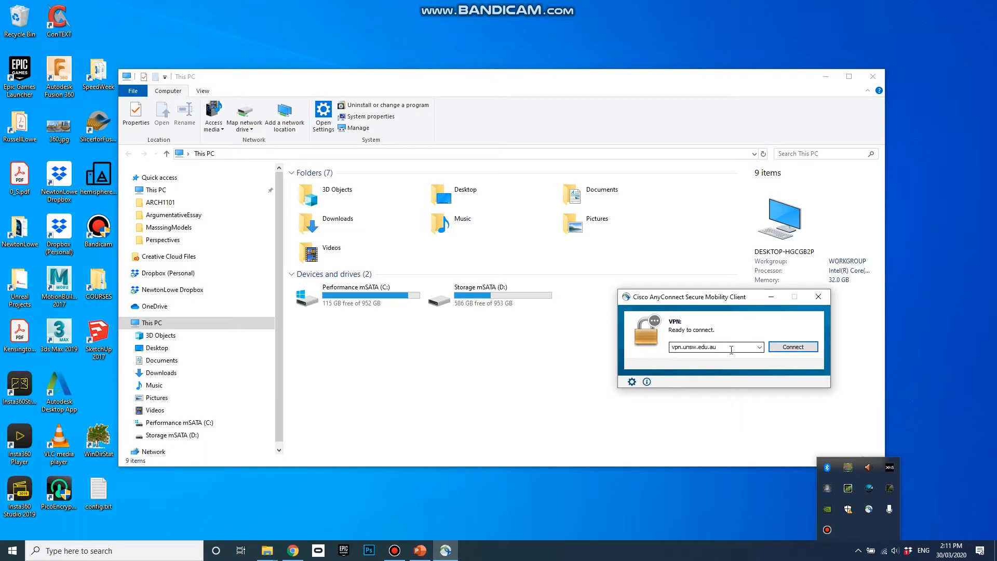
pyautogui.click(789, 347)
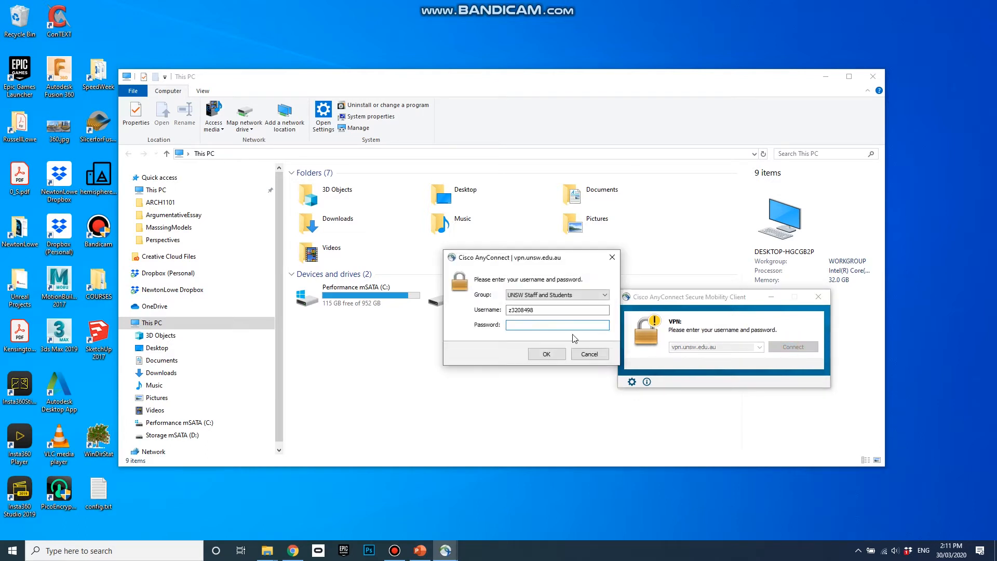
pyautogui.click(527, 324)
pyautogui.click(553, 356)
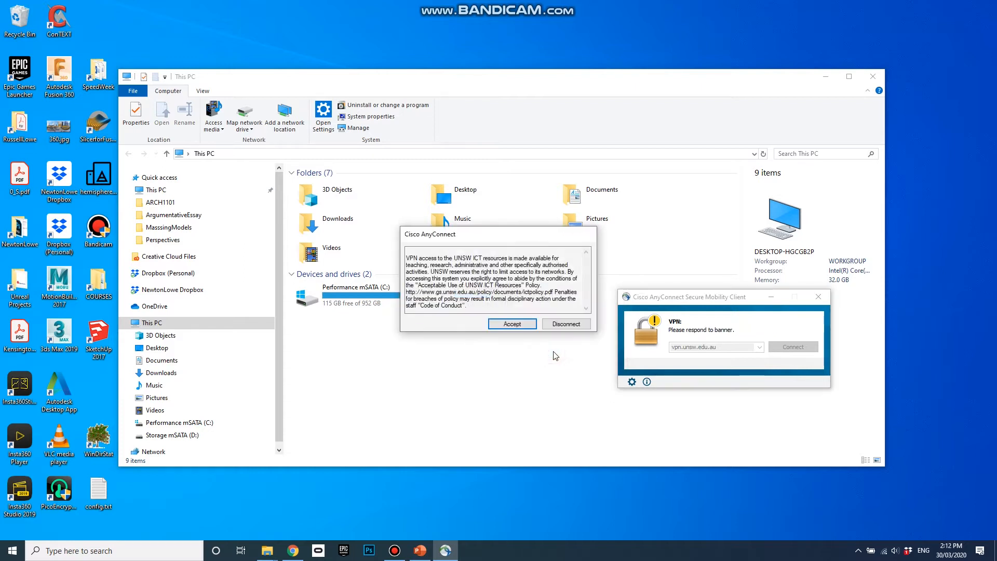
pyautogui.click(519, 323)
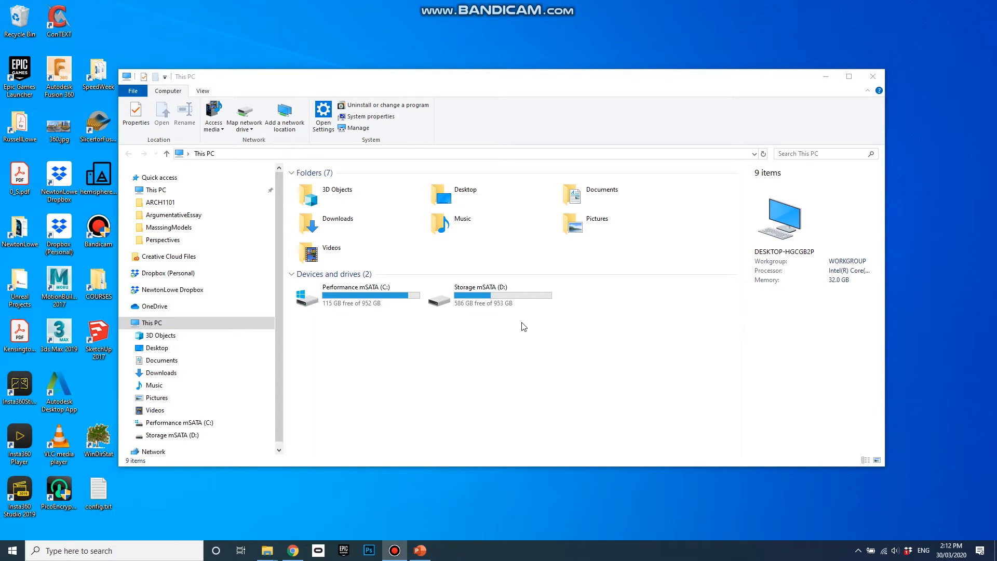
pyautogui.click(858, 551)
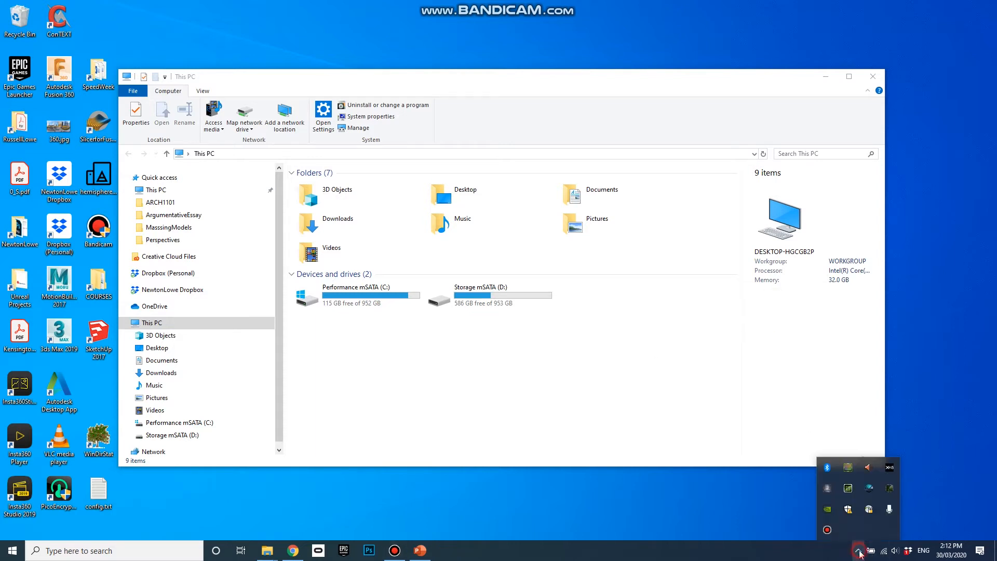
pyautogui.moveTo(870, 514)
pyautogui.click(544, 422)
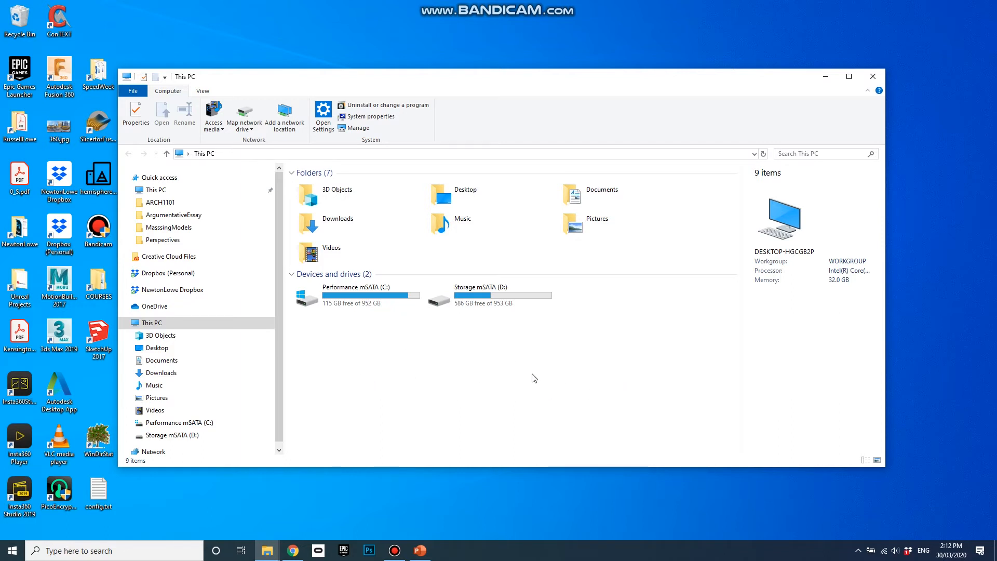
# Open Map Network Drive, choose drive letter S:, and clear mistyped text from the Folder field.
pyautogui.click(244, 114)
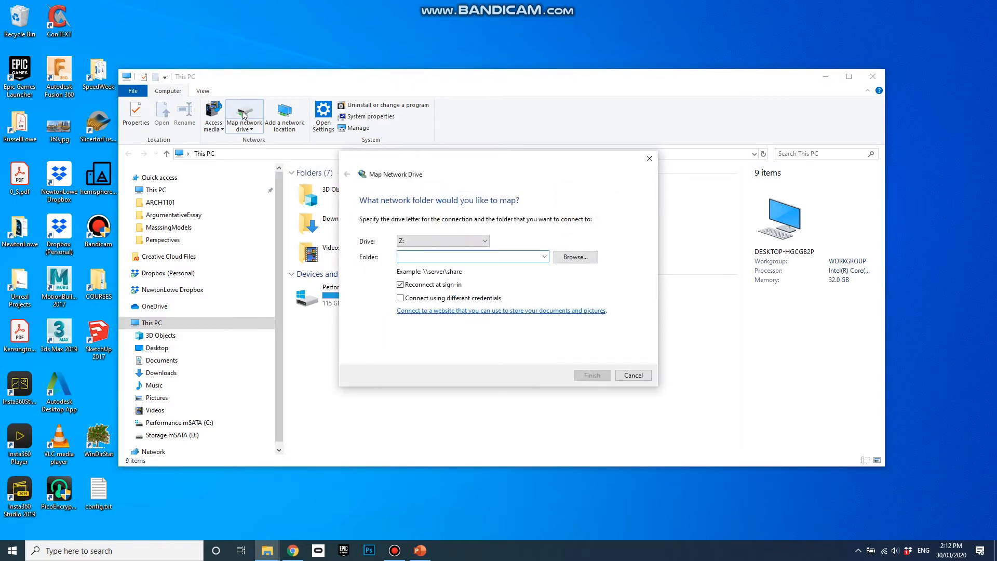
pyautogui.click(482, 242)
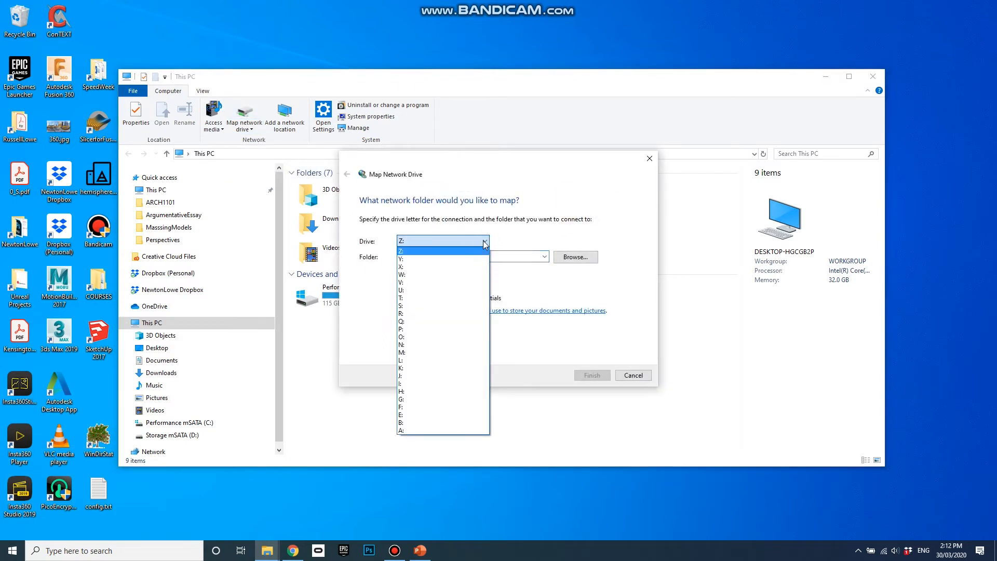
pyautogui.click(449, 306)
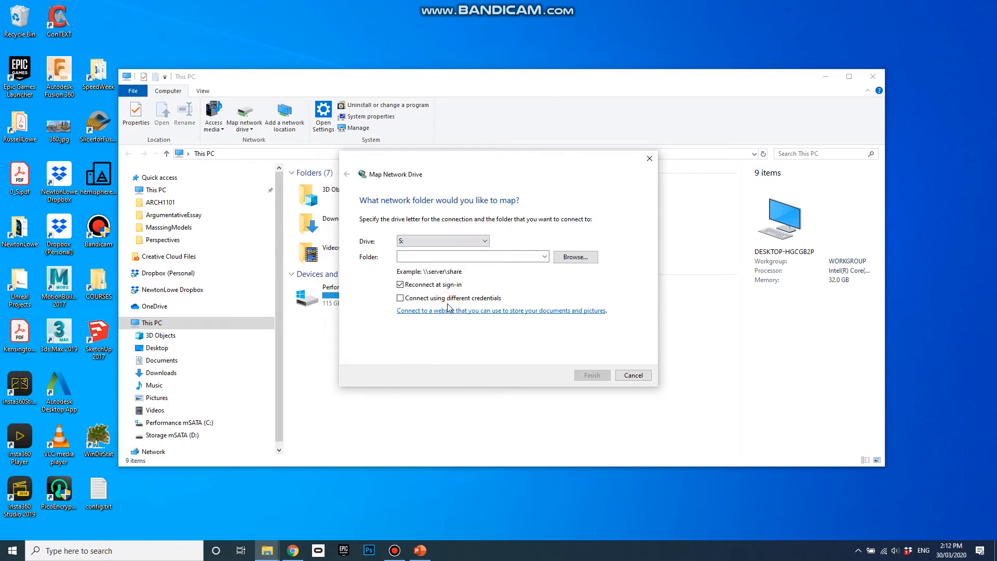
pyautogui.click(446, 257)
pyautogui.write('unsw it vpn')
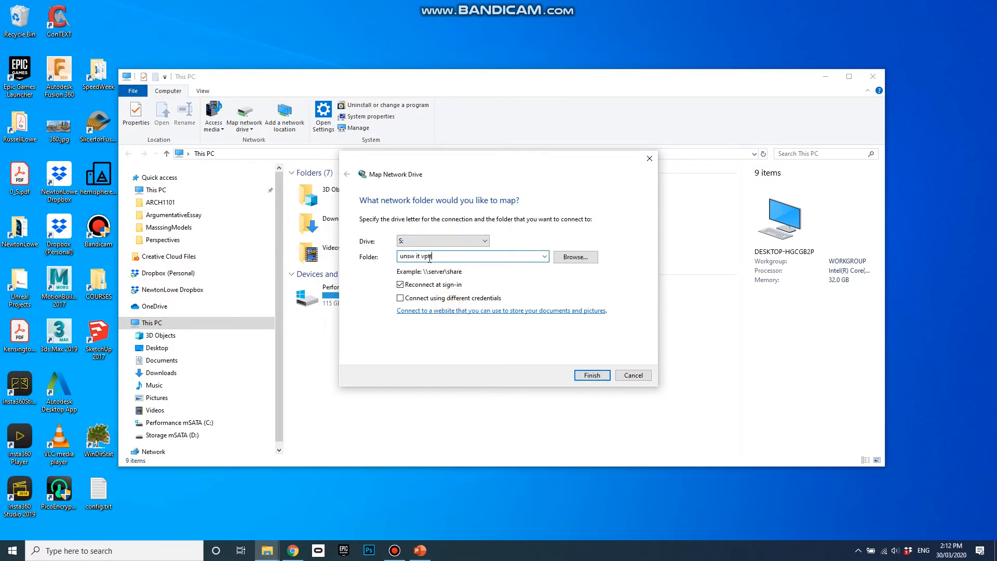
pyautogui.tripleClick(438, 256)
pyautogui.press('BackSpace')
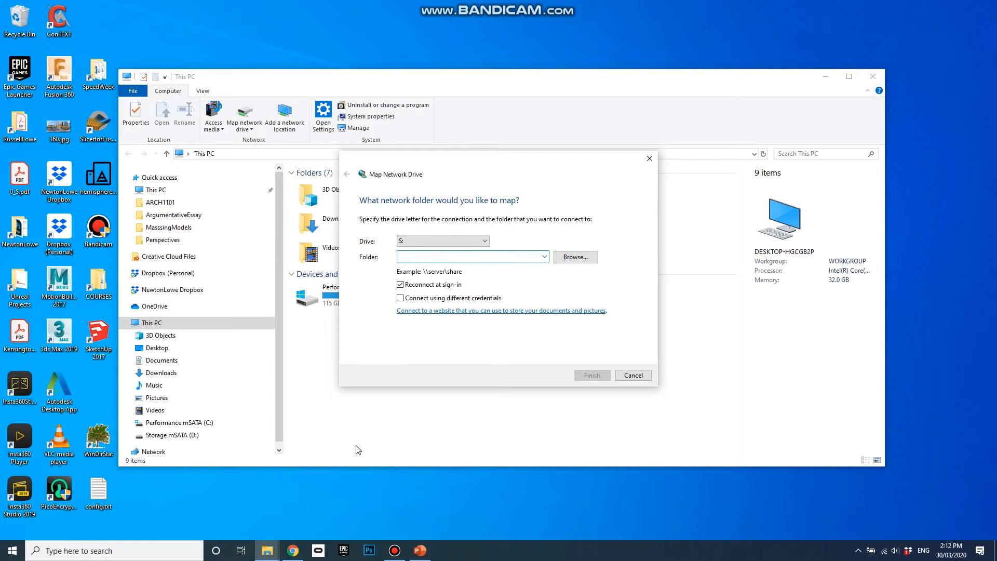
# Select \\coursefolders.fbe.unsw.edu.au in the PowerPoint slide's course-folder path.
pyautogui.click(420, 550)
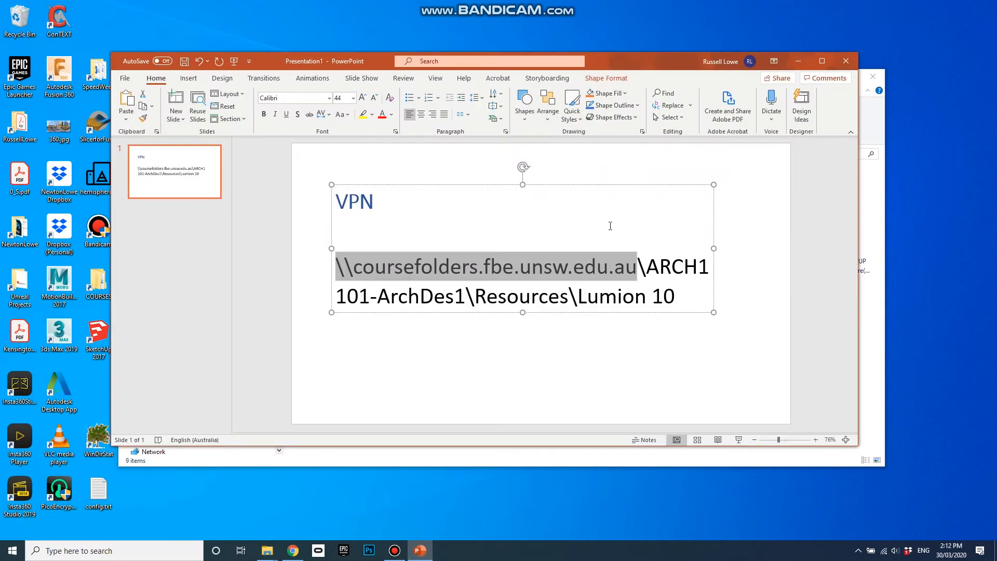
pyautogui.click(611, 226)
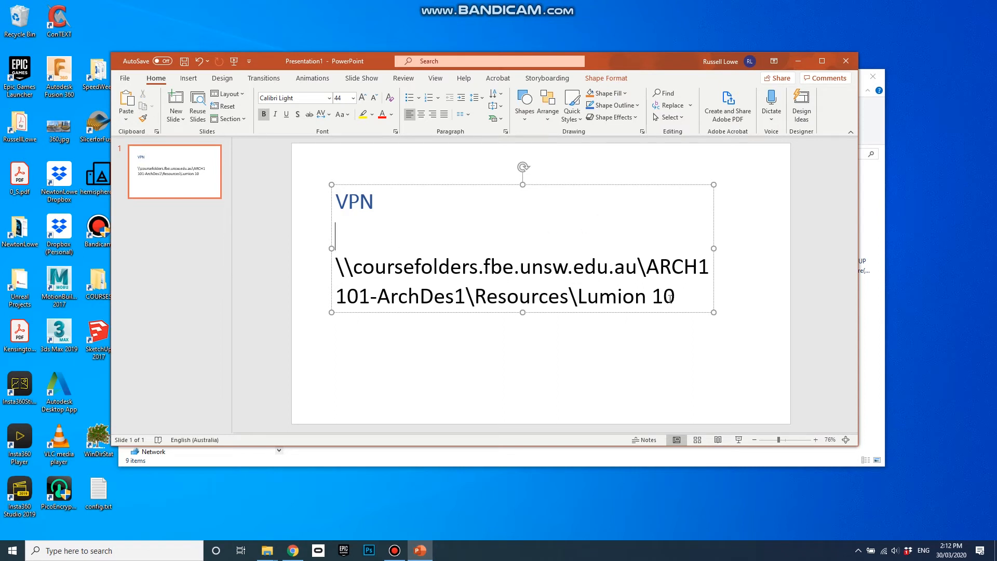
pyautogui.moveTo(636, 274); pyautogui.dragTo(336, 274)
pyautogui.hotkey('ctrl', 'c')
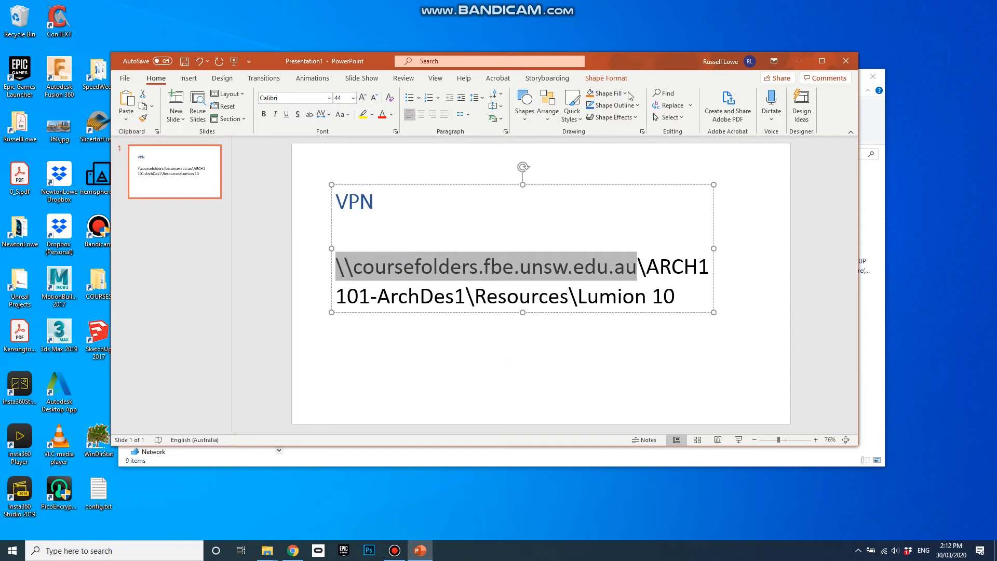
# Paste the server address, then browse to Courses\ARCH1101-ArchDes1 and confirm it as the folder.
pyautogui.click(799, 61)
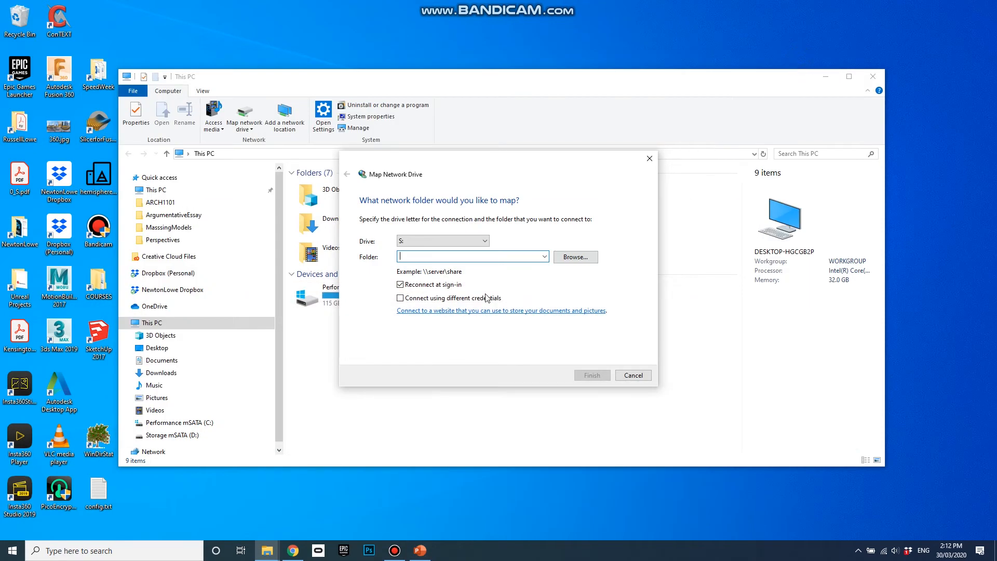
pyautogui.hotkey('ctrl', 'v')
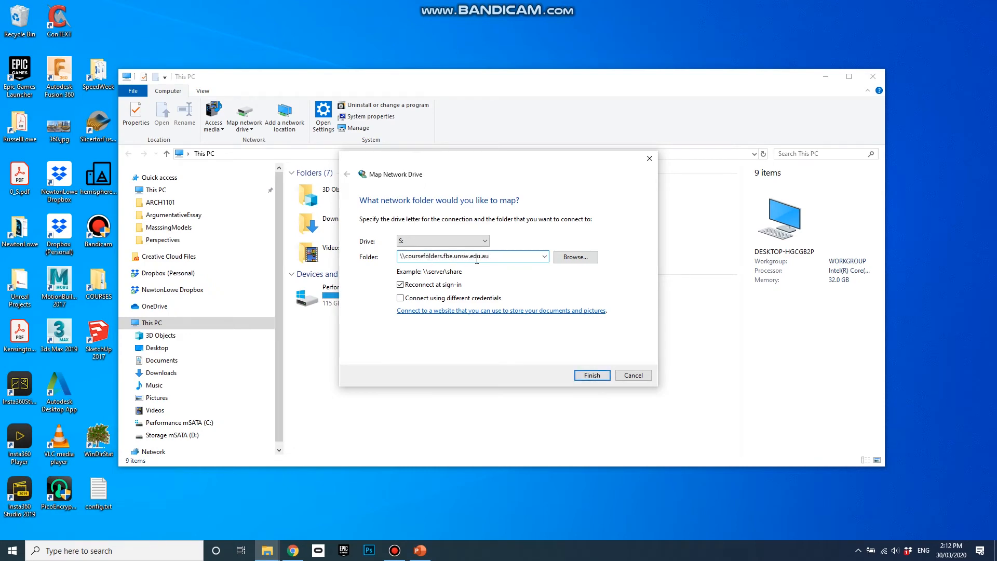
pyautogui.click(579, 264)
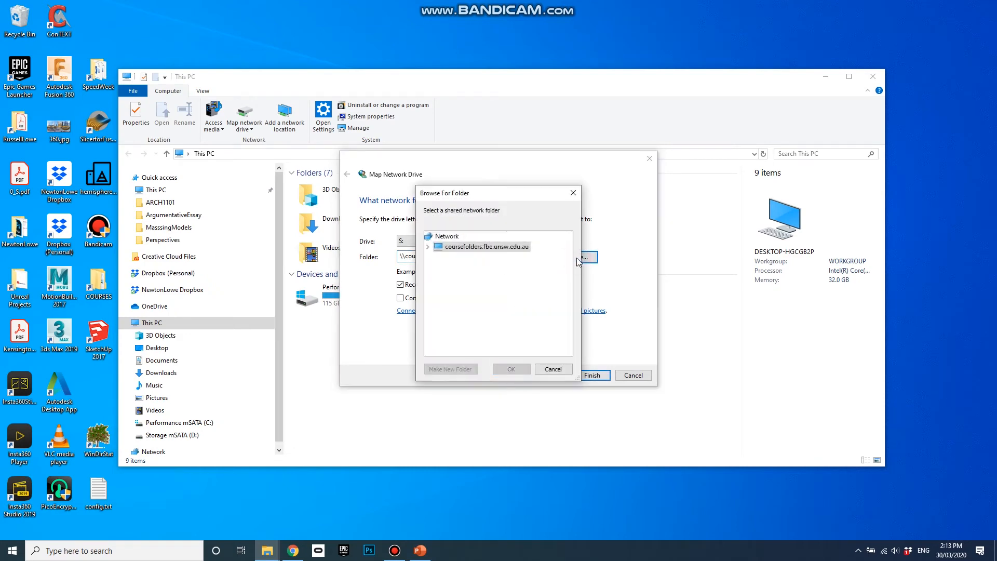
pyautogui.click(459, 248)
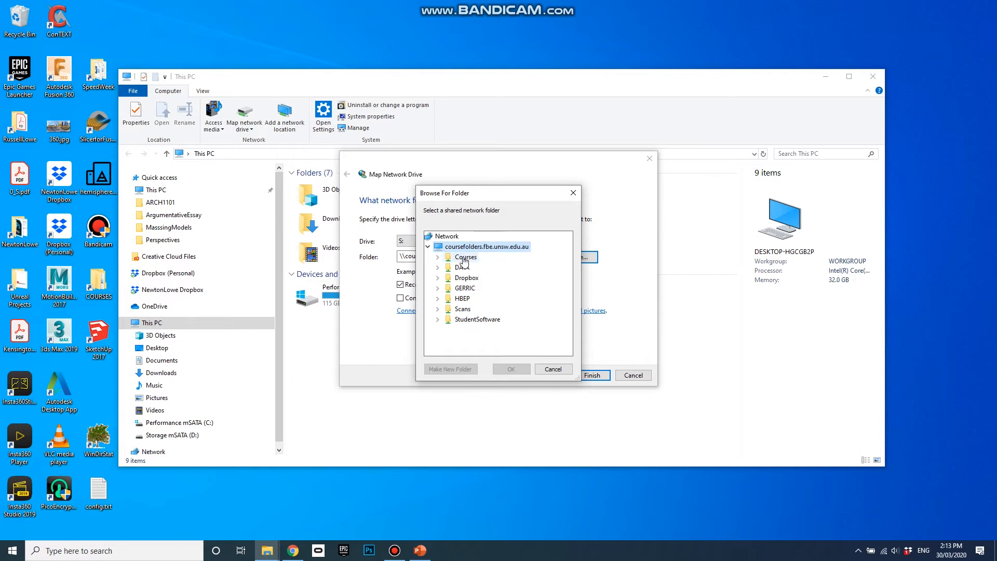
pyautogui.doubleClick(466, 257)
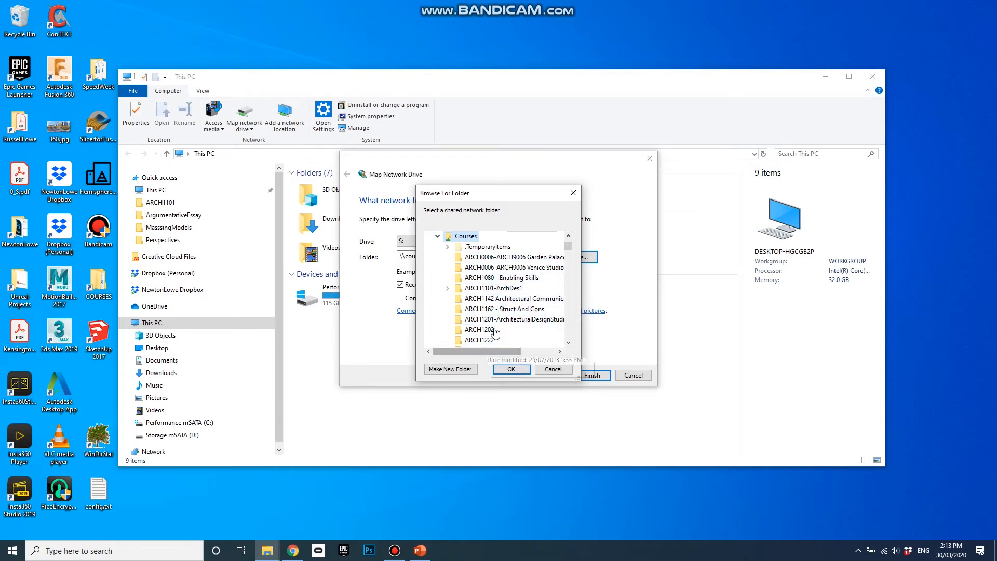
pyautogui.doubleClick(499, 289)
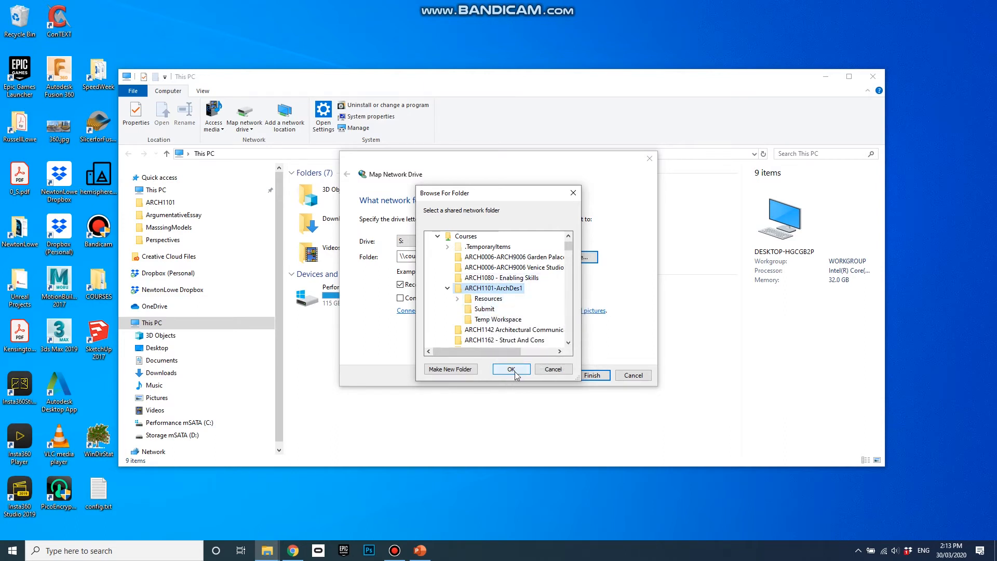
pyautogui.click(523, 374)
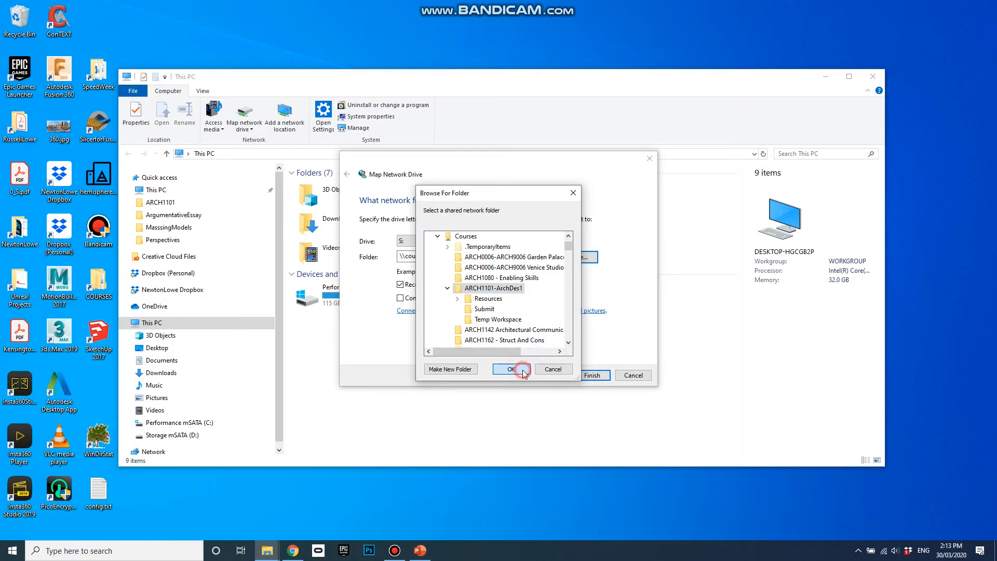
# Finish mapping ARCH1101-ArchDes1 as drive S: and close the extra drive window.
pyautogui.click(595, 375)
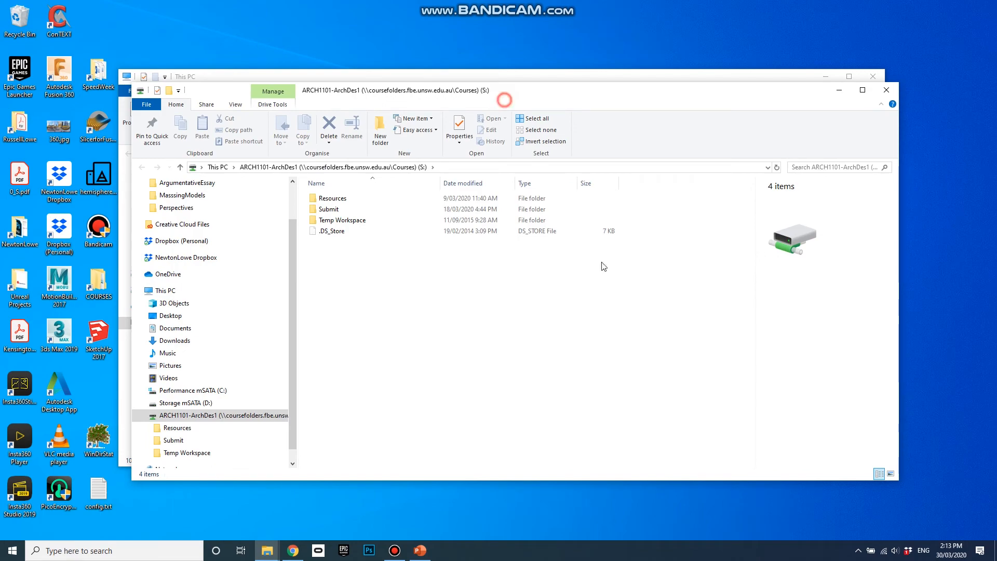
pyautogui.moveTo(528, 96); pyautogui.dragTo(850, 75)
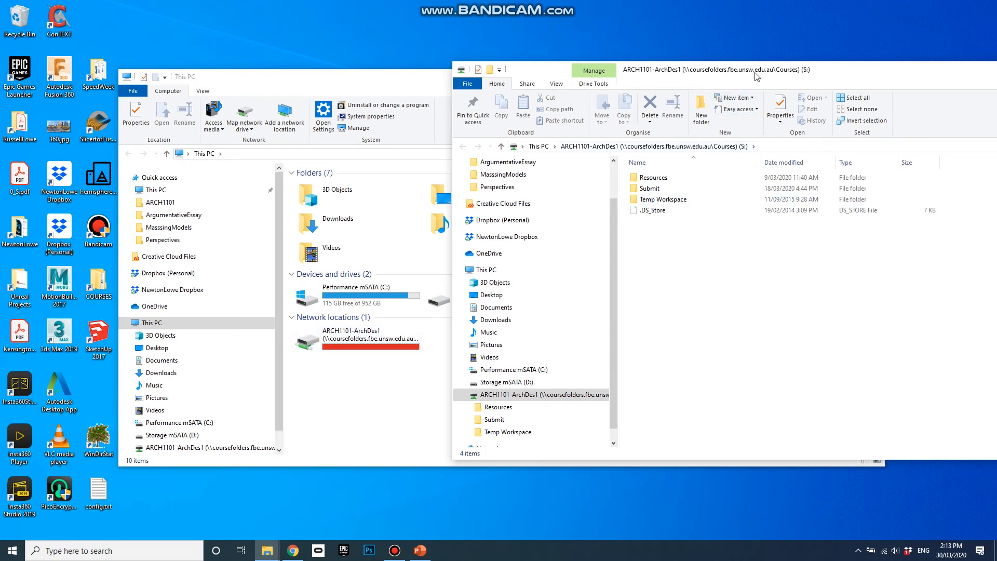
pyautogui.moveTo(757, 67); pyautogui.dragTo(434, 62)
pyautogui.click(885, 64)
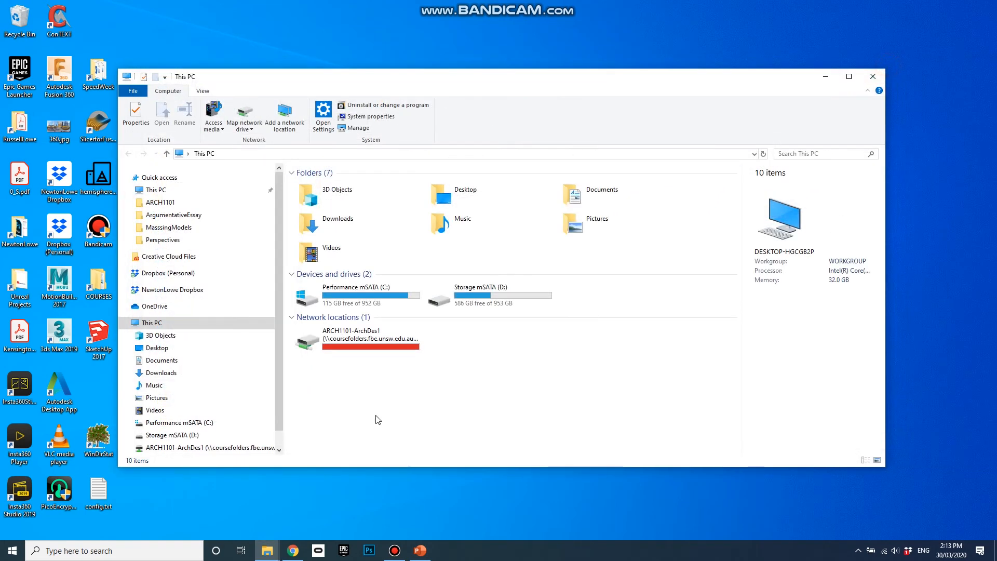
# Open drive S:, browse Resources and Lumion 10, return to Resources, and bring back the PowerPoint slide.
pyautogui.doubleClick(352, 338)
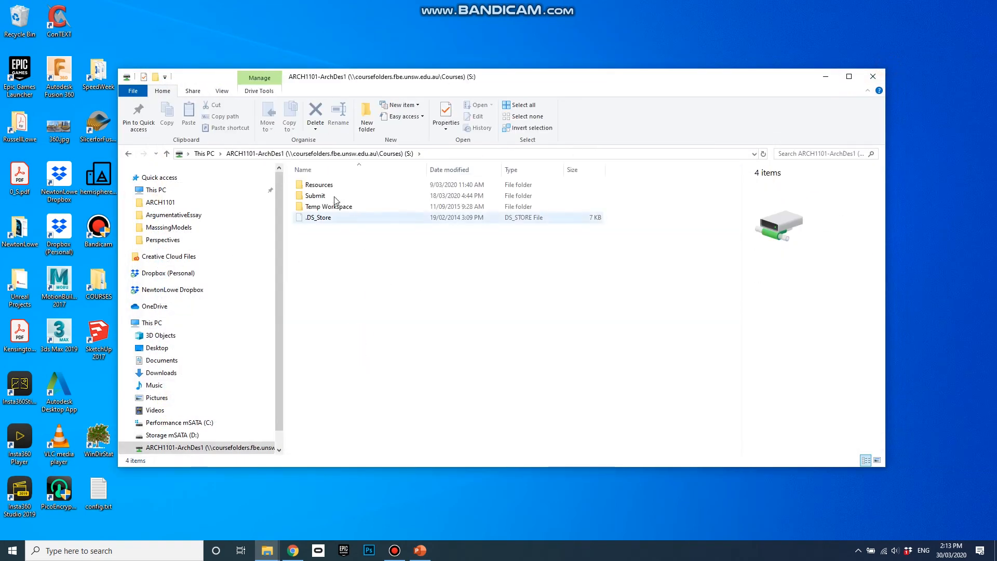
pyautogui.doubleClick(319, 185)
pyautogui.doubleClick(320, 206)
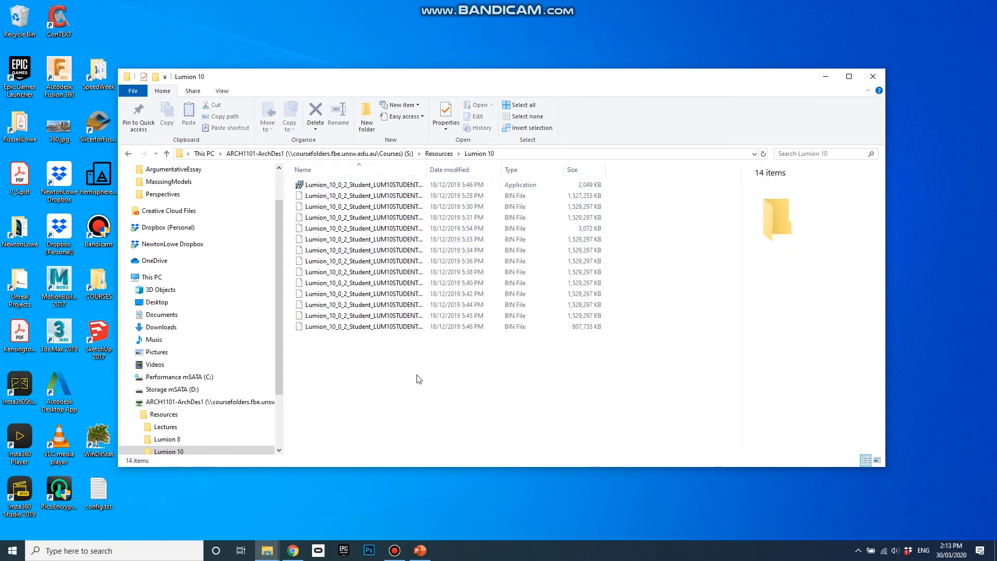
pyautogui.click(439, 154)
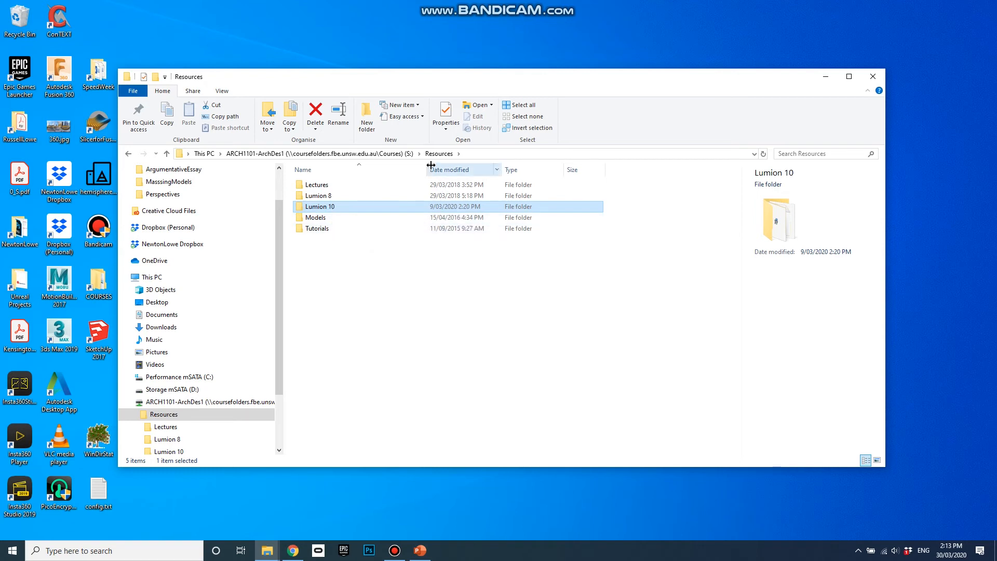
pyautogui.moveTo(537, 78); pyautogui.dragTo(621, 65)
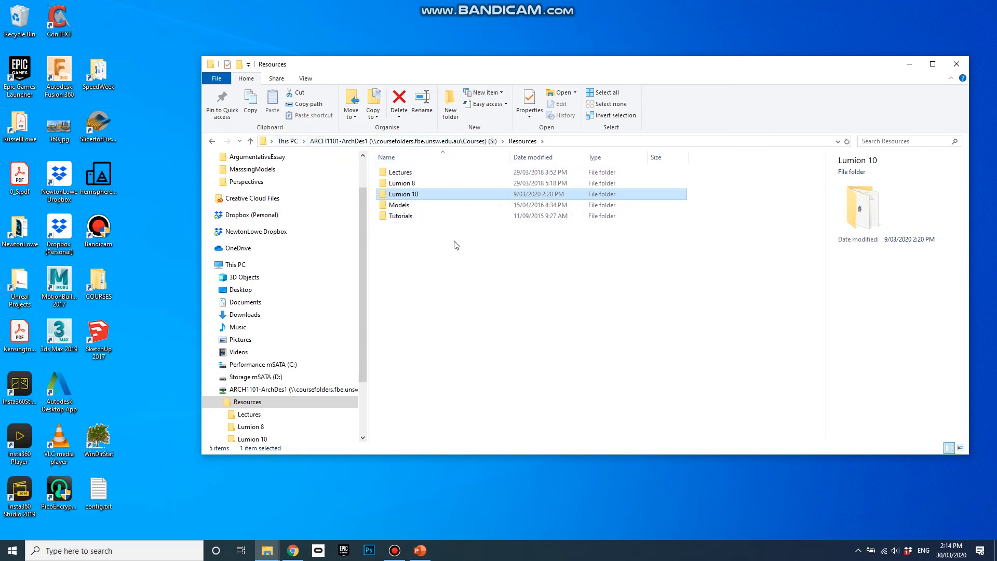
pyautogui.click(422, 549)
# Add the student login e-mail address on a new line below the Lumion 10 path.
pyautogui.click(739, 312)
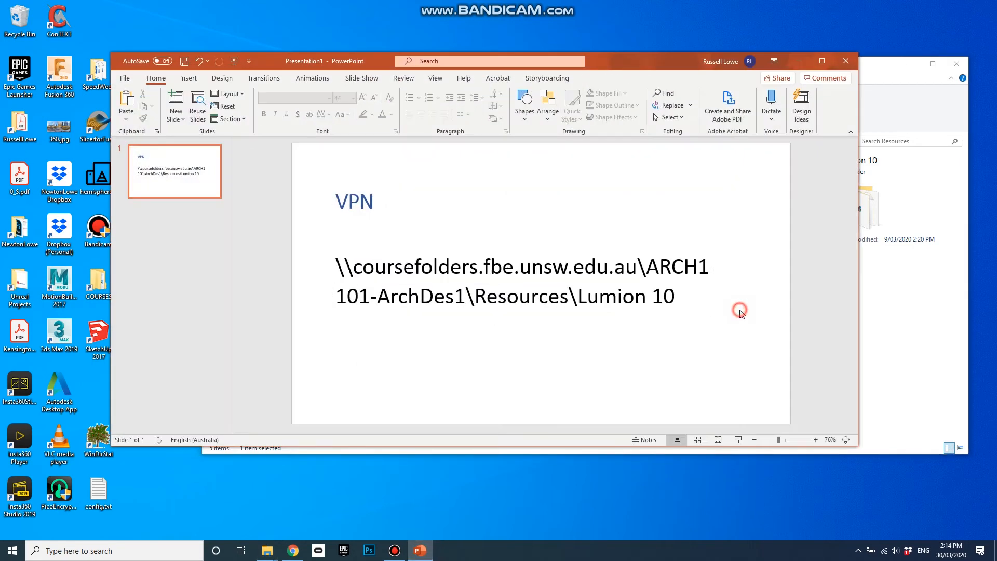
pyautogui.click(684, 297)
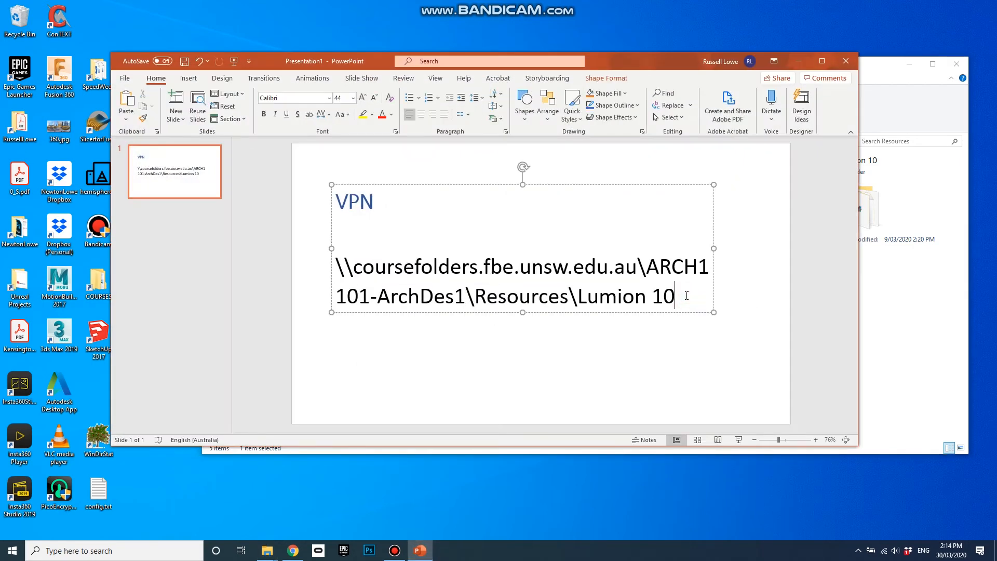
pyautogui.press('Return')
pyautogui.press('Return')
pyautogui.press('Return')
pyautogui.press('BackSpace')
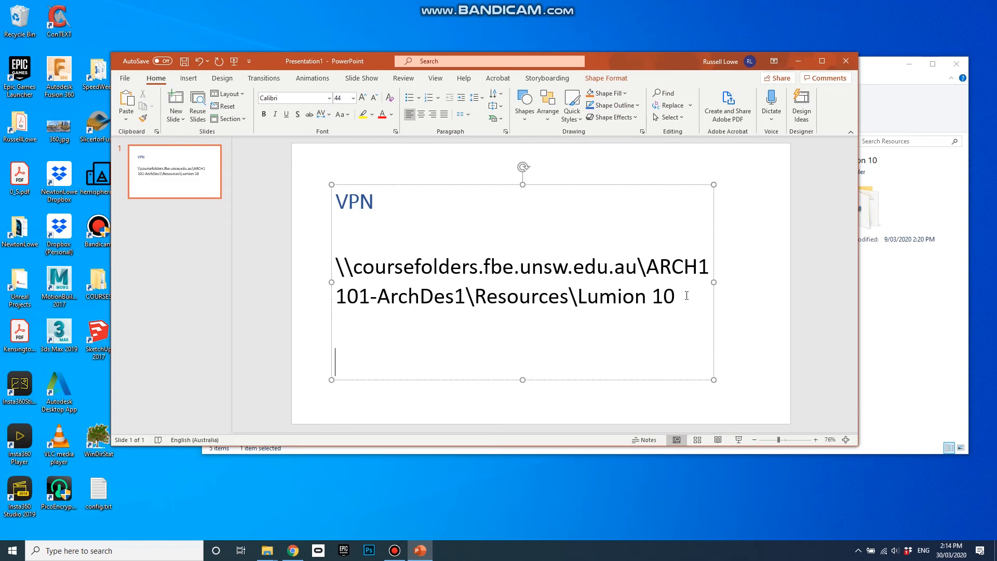
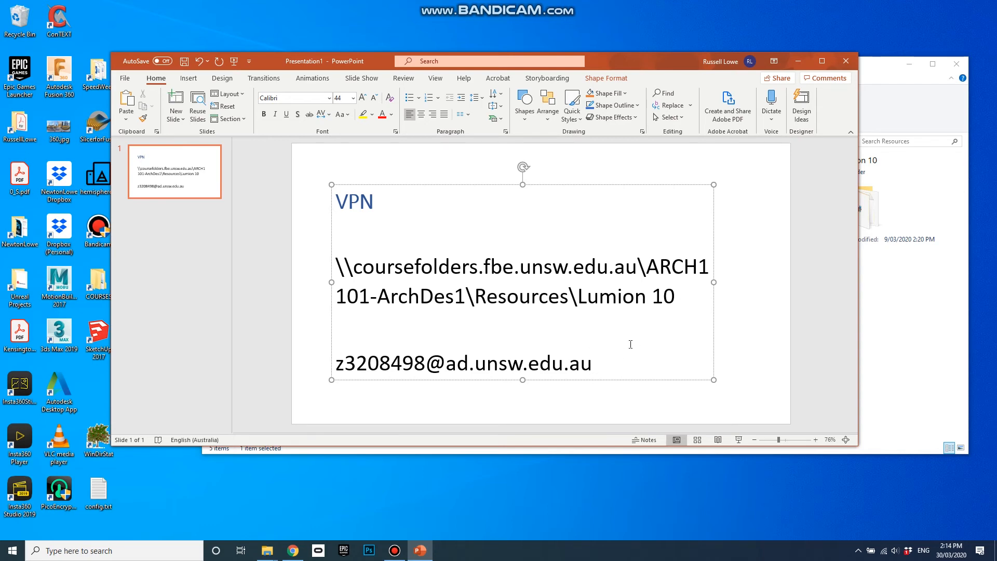
# Add a 'zPass' line under the login address and bring back the Resources folder window.
pyautogui.moveTo(426, 362); pyautogui.dragTo(347, 367)
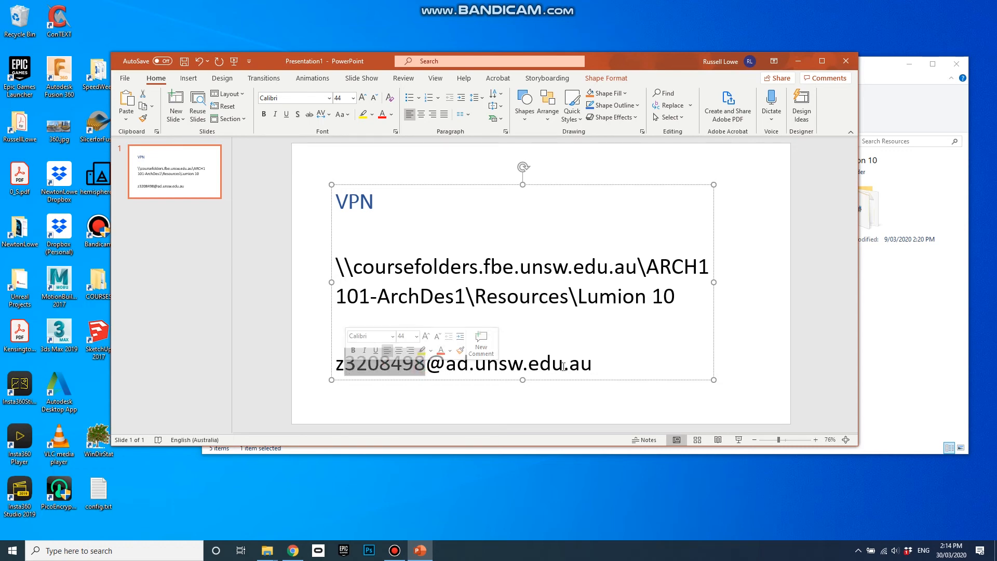
pyautogui.click(590, 365)
pyautogui.press('Return')
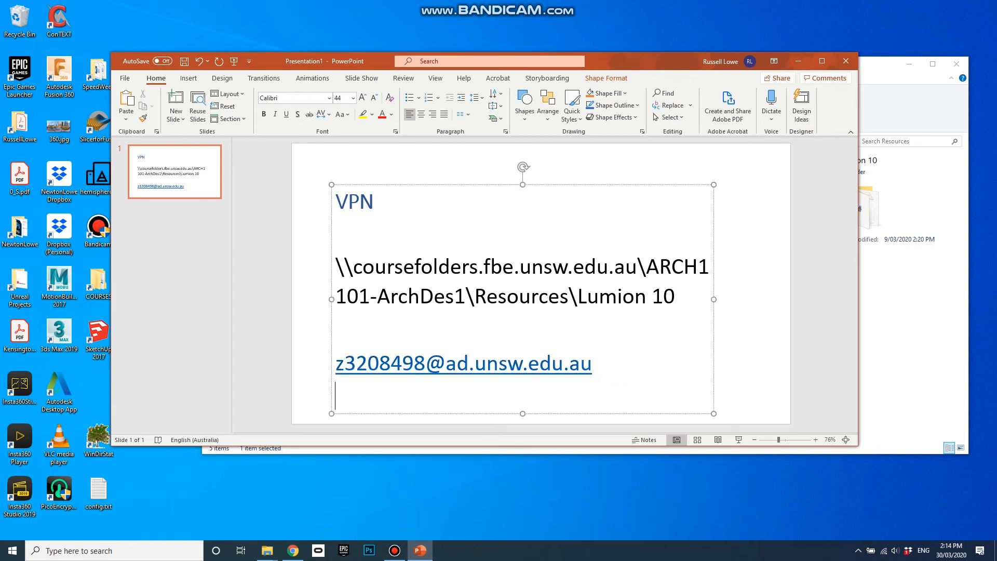
pyautogui.write('zPass')
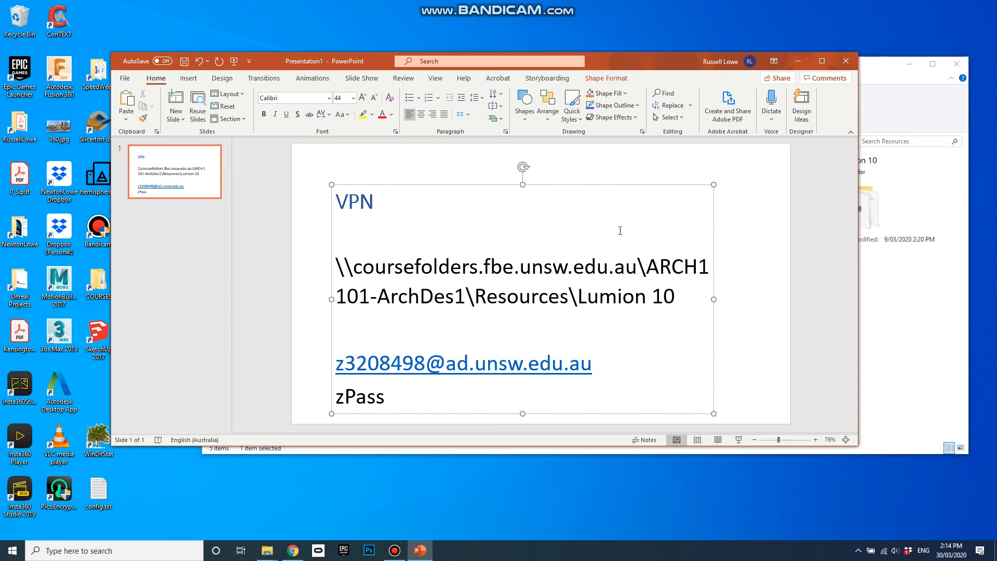
pyautogui.click(912, 308)
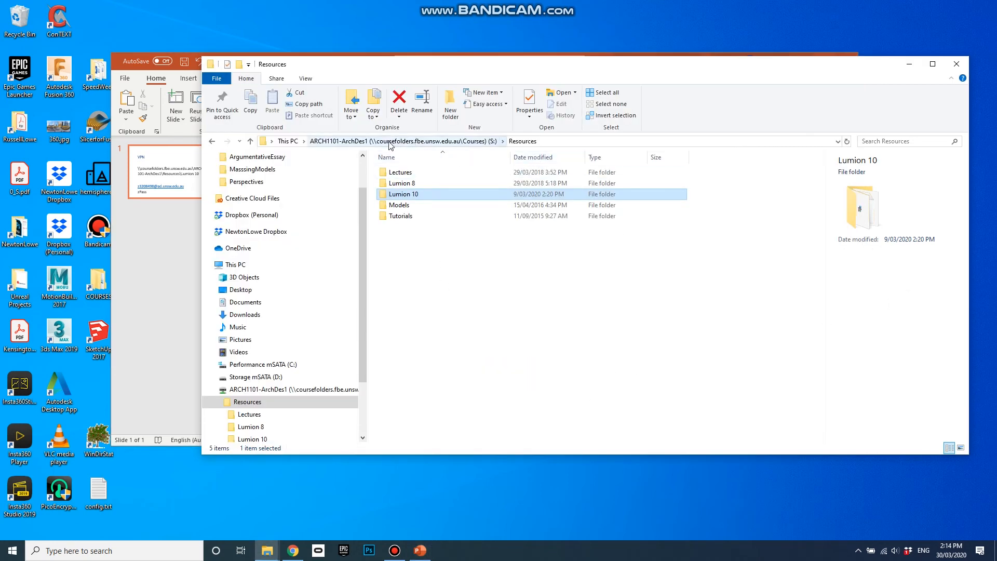
# Step back from the Resources folder window to This PC to see the ARCH1101-ArchDes1 drive.
pyautogui.click(266, 550)
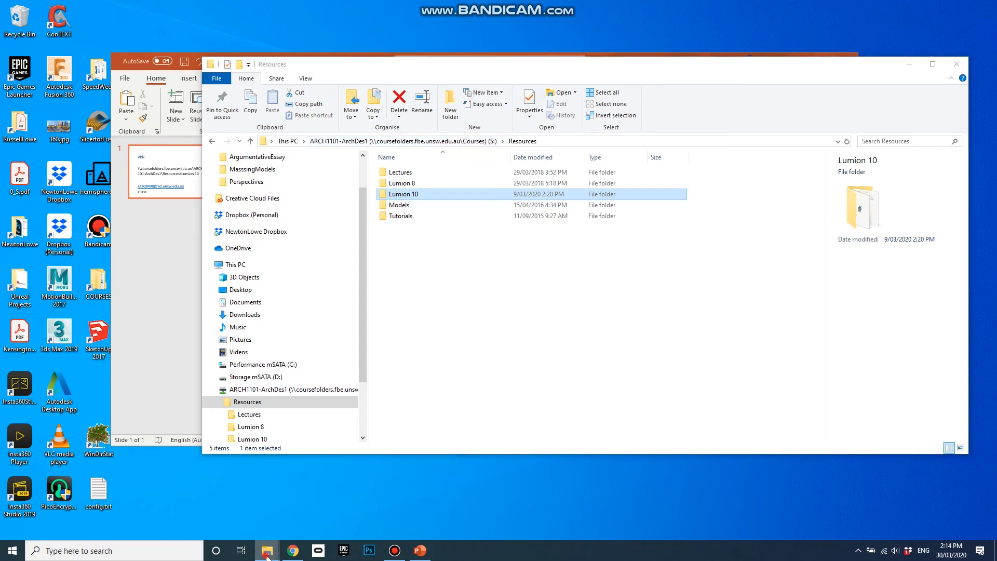
pyautogui.click(235, 518)
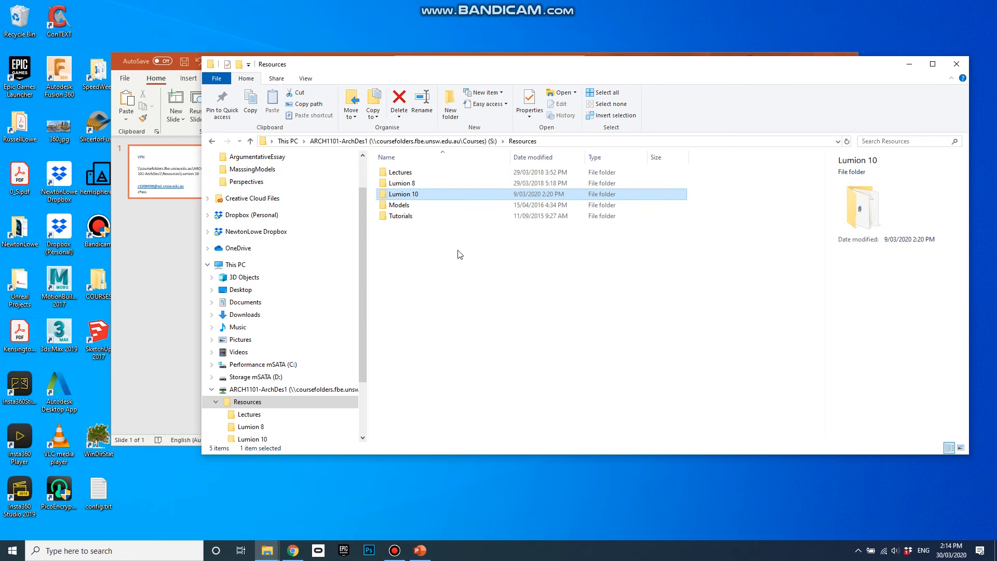
pyautogui.click(212, 142)
pyautogui.click(212, 141)
pyautogui.click(212, 141)
pyautogui.click(213, 141)
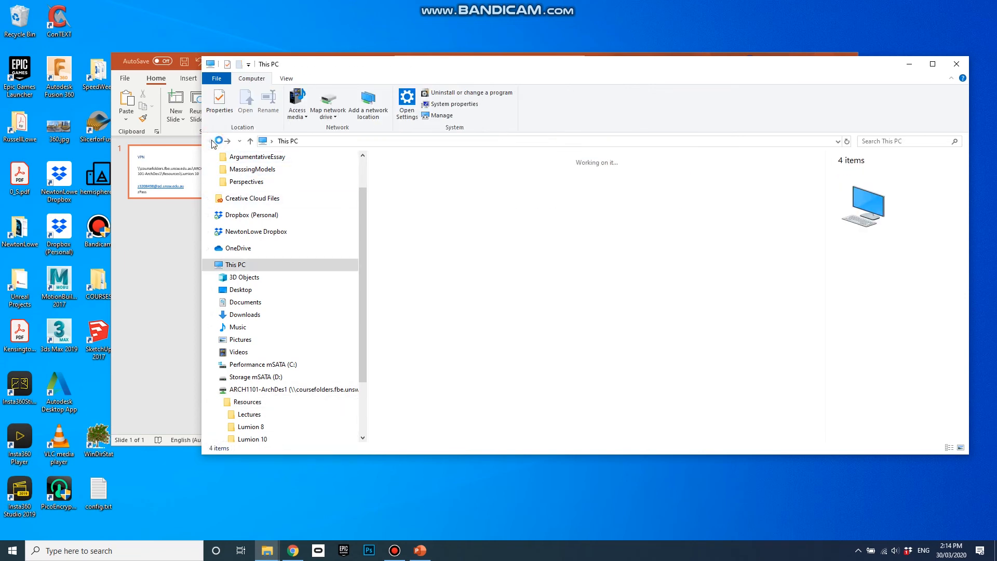